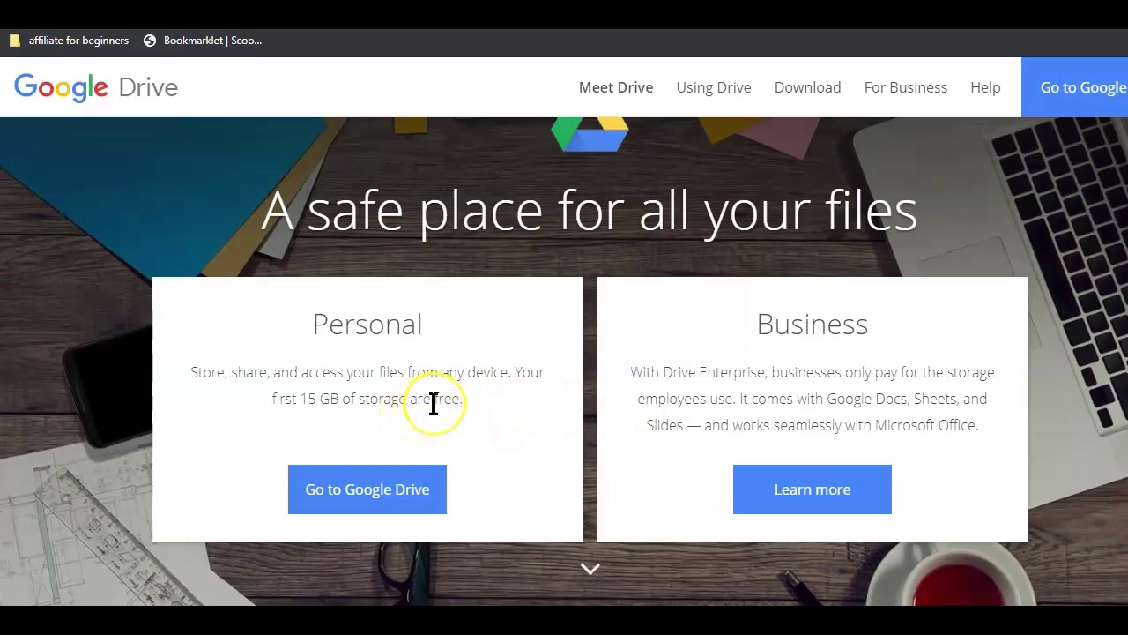
- Scroll down the Google Drive homepage toward the shared bar folder
scroll(432, 403, "down", 3)
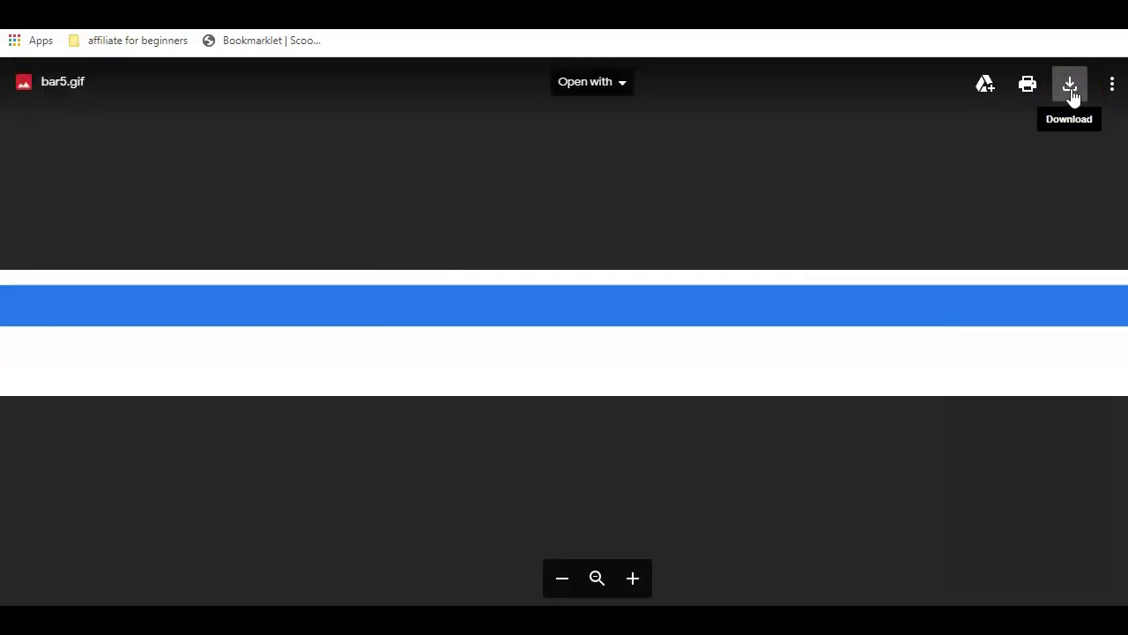
- Download bar5.gif from the viewer, then close the preview to return to the bar folder
left_click(841, 214)
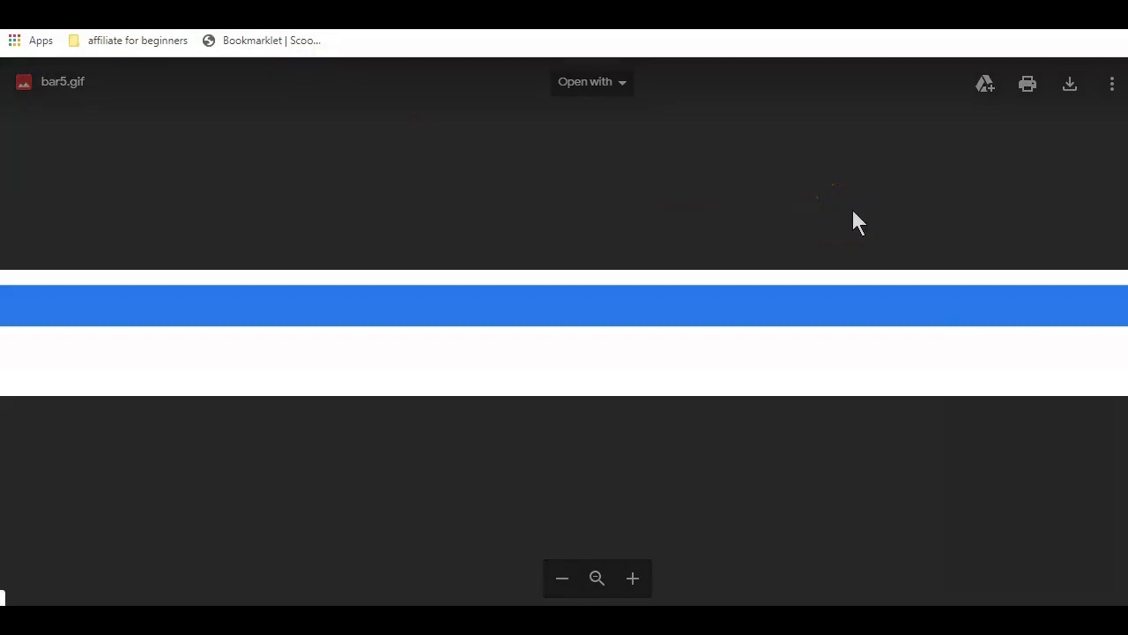
left_click(1017, 141)
left_click(1064, 99)
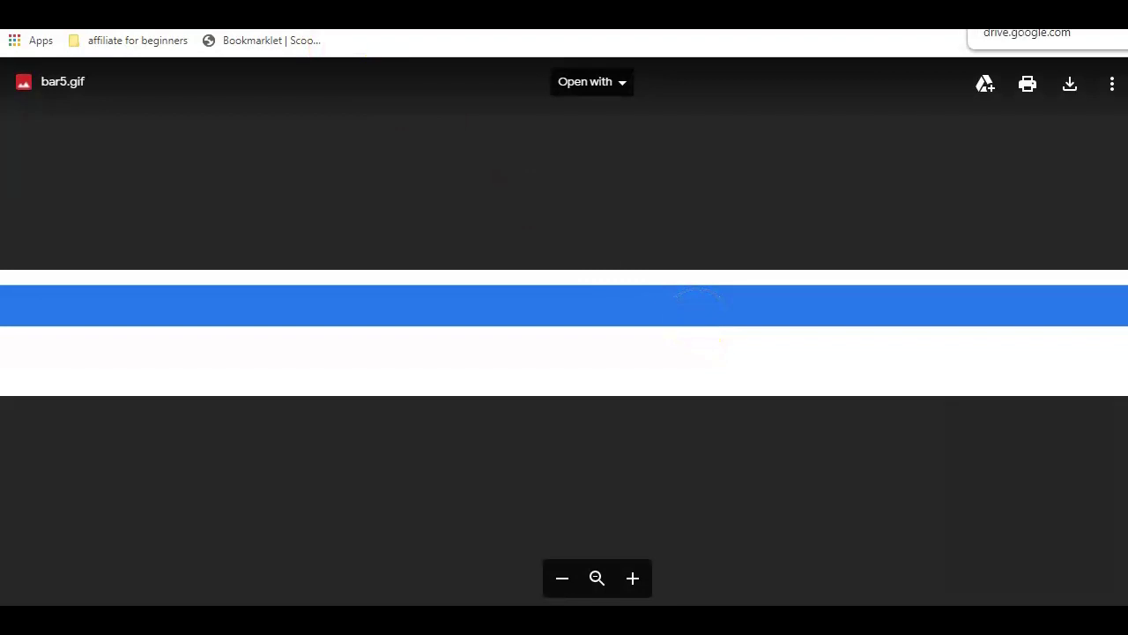
key("Escape")
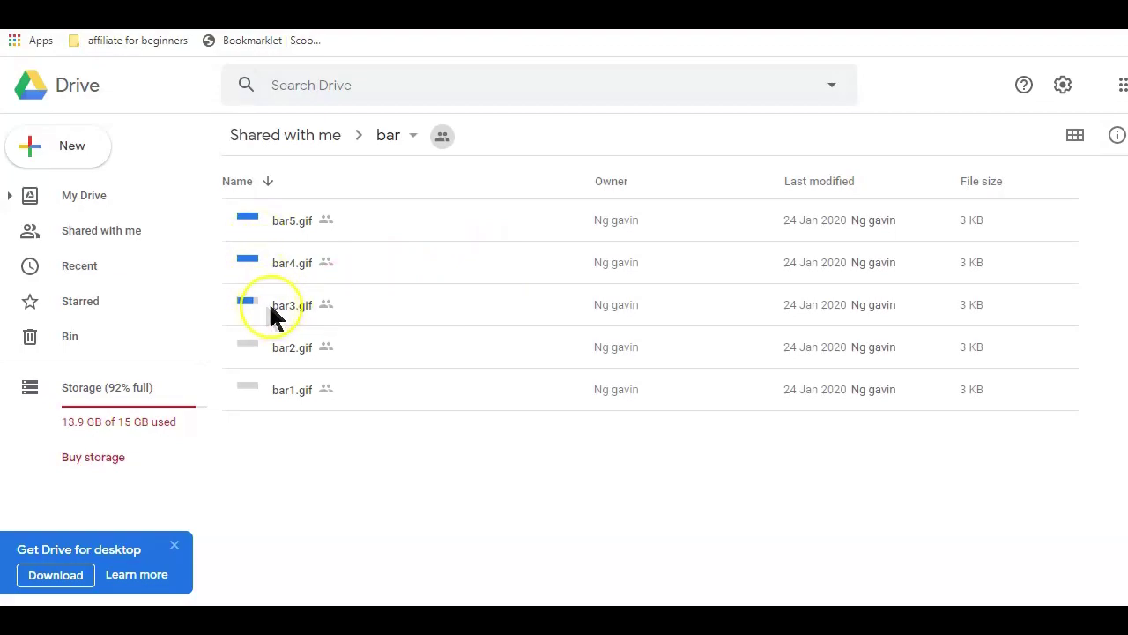
- Copy a public shareable link for bar3.gif from its right-click menu
left_click(291, 314)
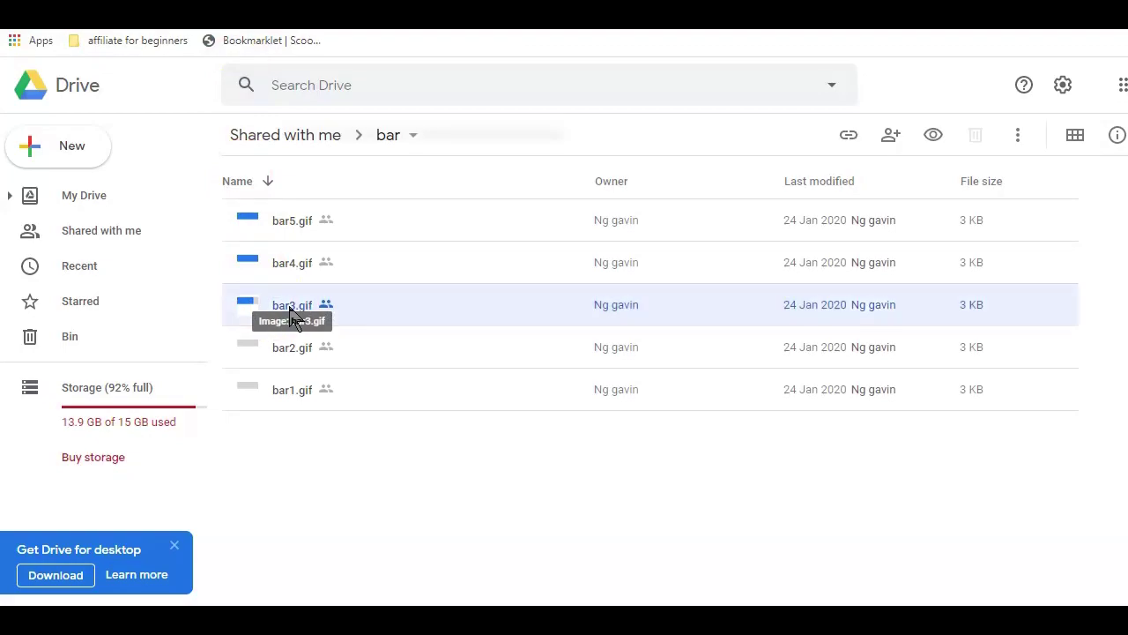
right_click(291, 314)
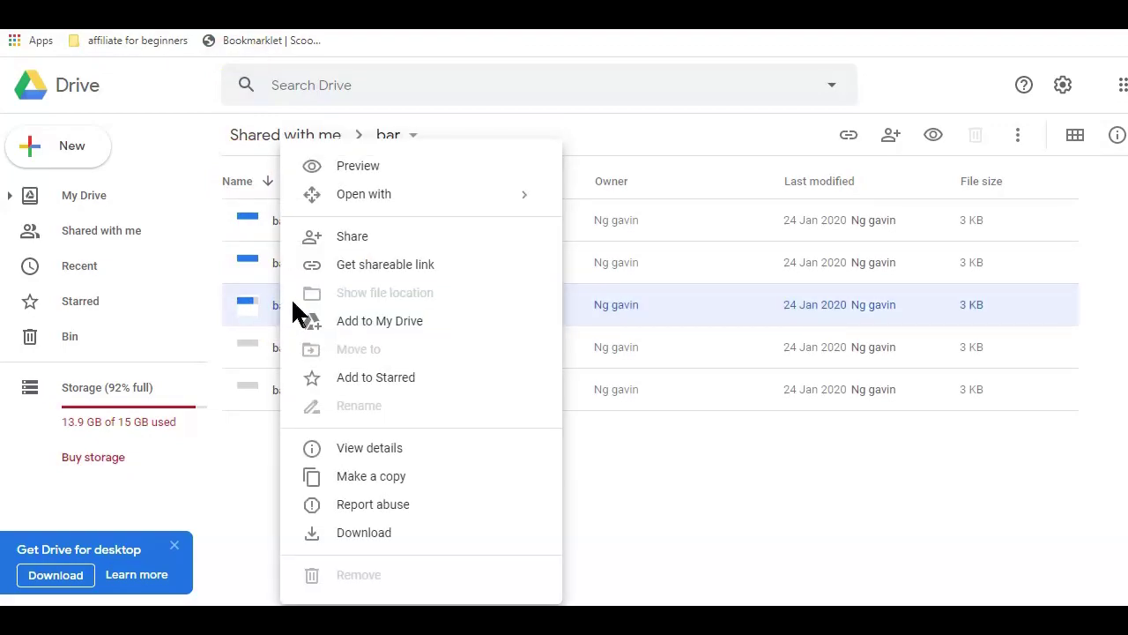
left_click(365, 268)
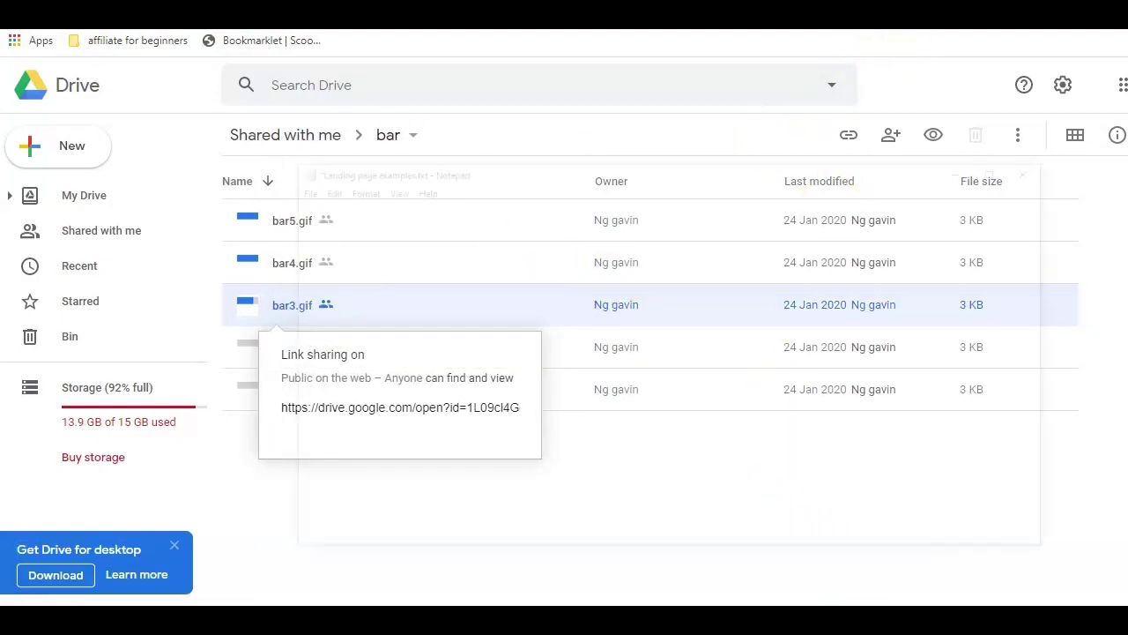
- Paste bar3.gif's Drive share link over the old URL in Landing page examples.txt
key("alt+Tab")
key("ctrl+a")
key("ctrl+v")
left_click_drag(623, 104, 157, 115)
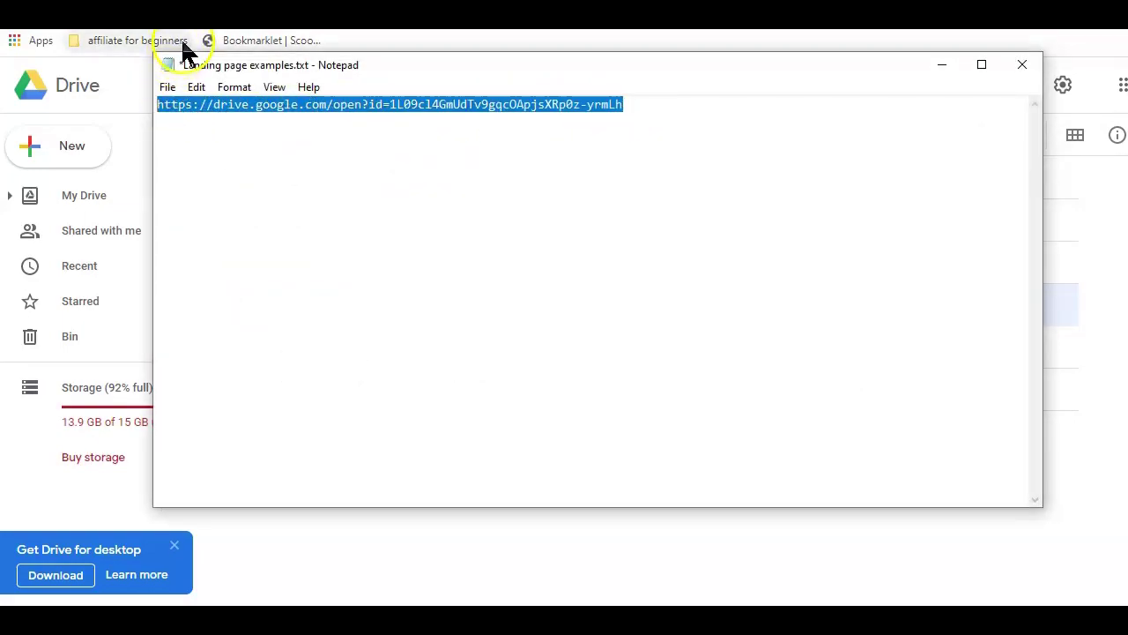
left_click(187, 17)
left_click_drag(529, 64, 583, 89)
right_click(278, 129)
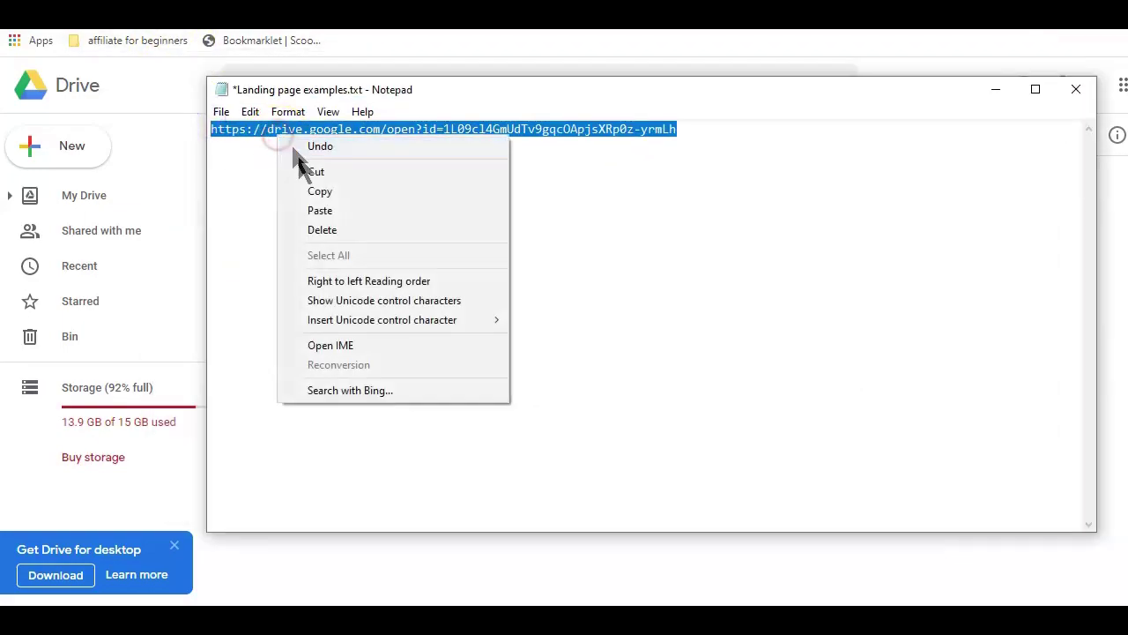
left_click(315, 189)
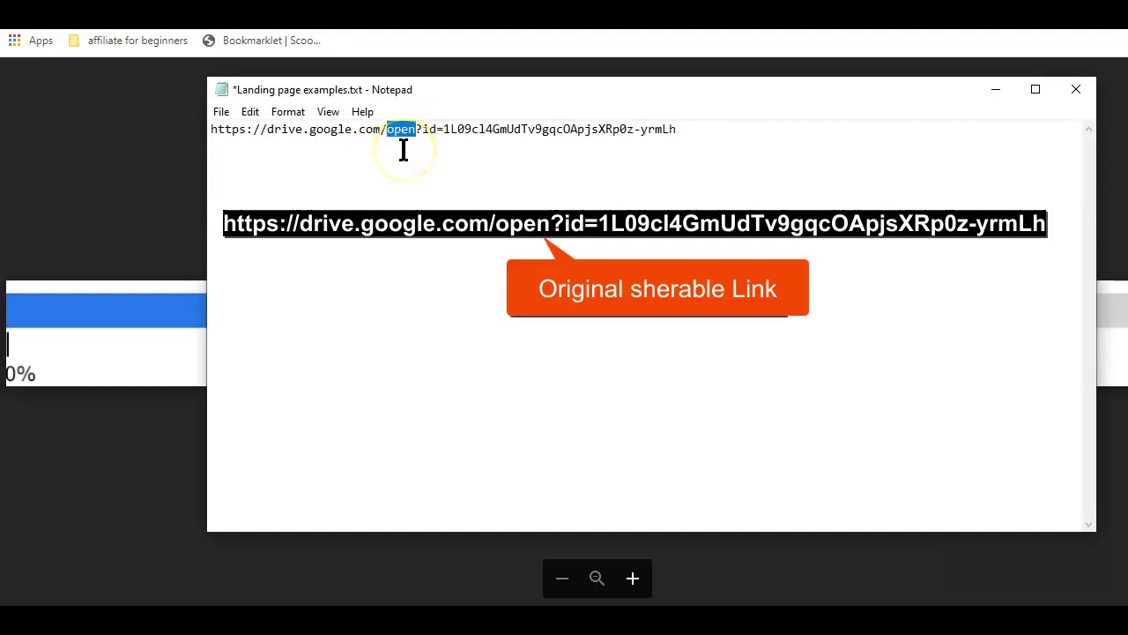
- Change 'open' to 'uc', append '&export=download', and select the full edited URL
type("u")
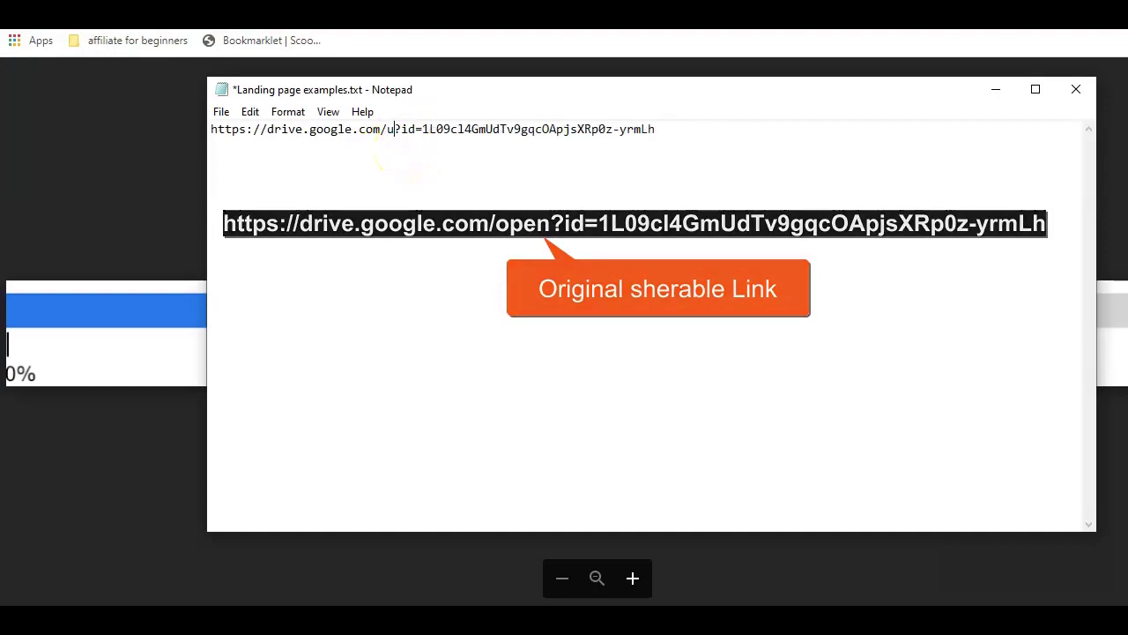
type("s")
key("BackSpace")
type("c")
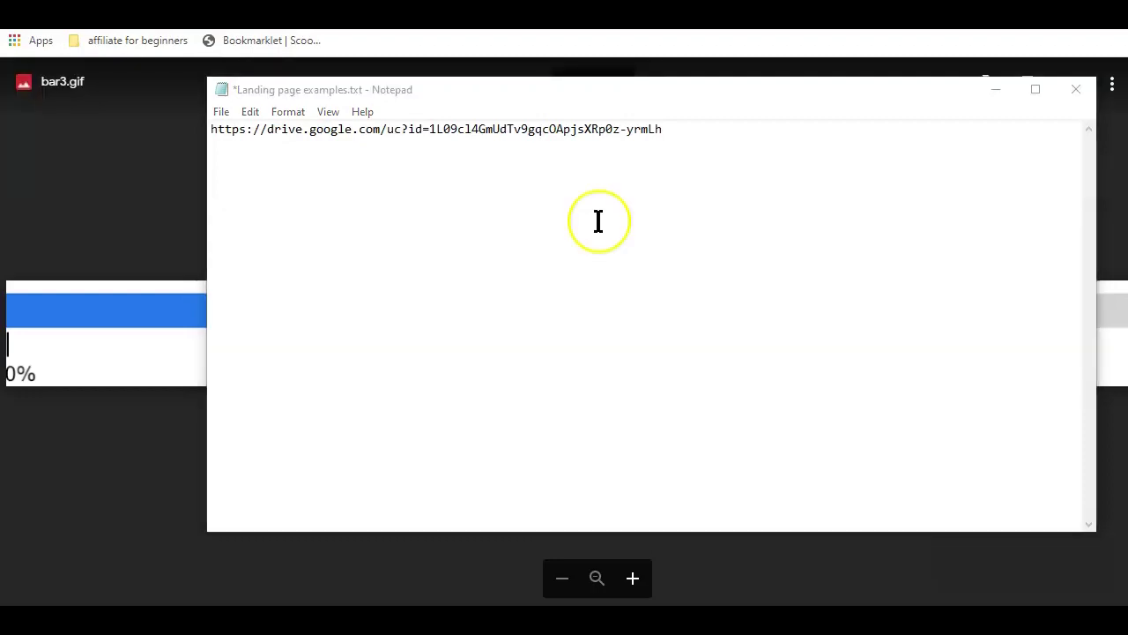
left_click(672, 130)
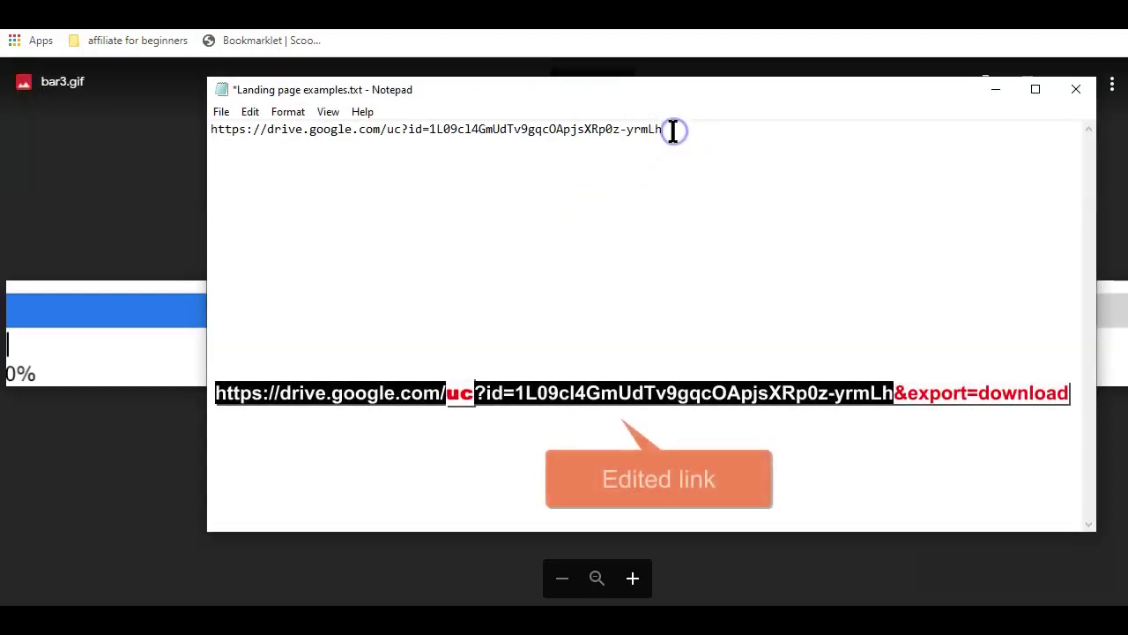
key("ctrl+v")
left_click(671, 130)
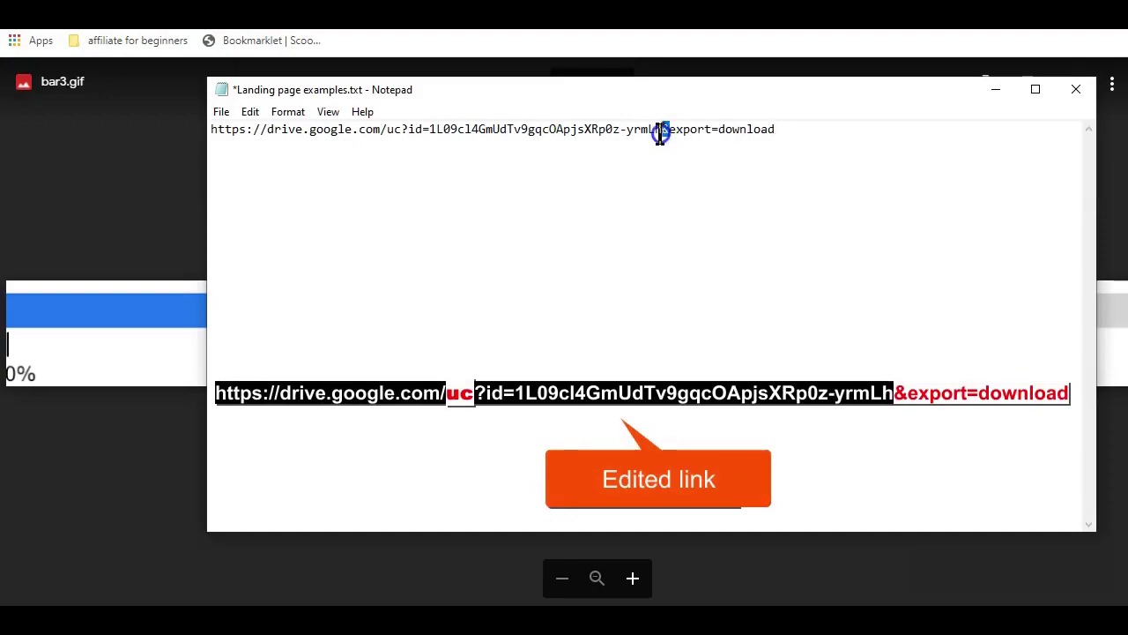
left_click_drag(661, 132, 783, 128)
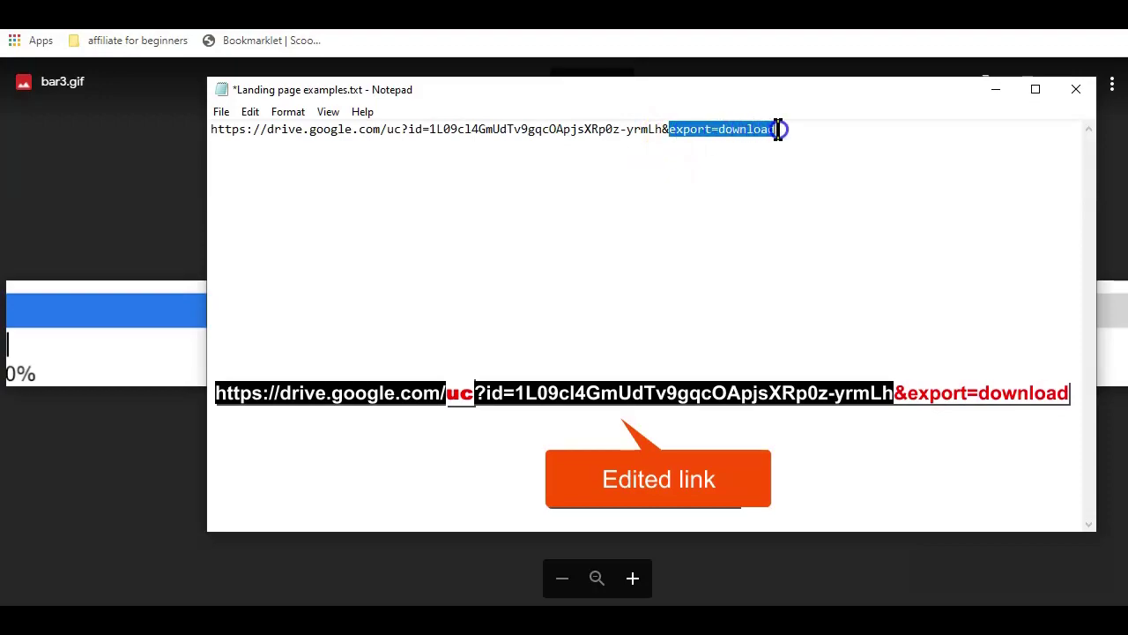
left_click(719, 157)
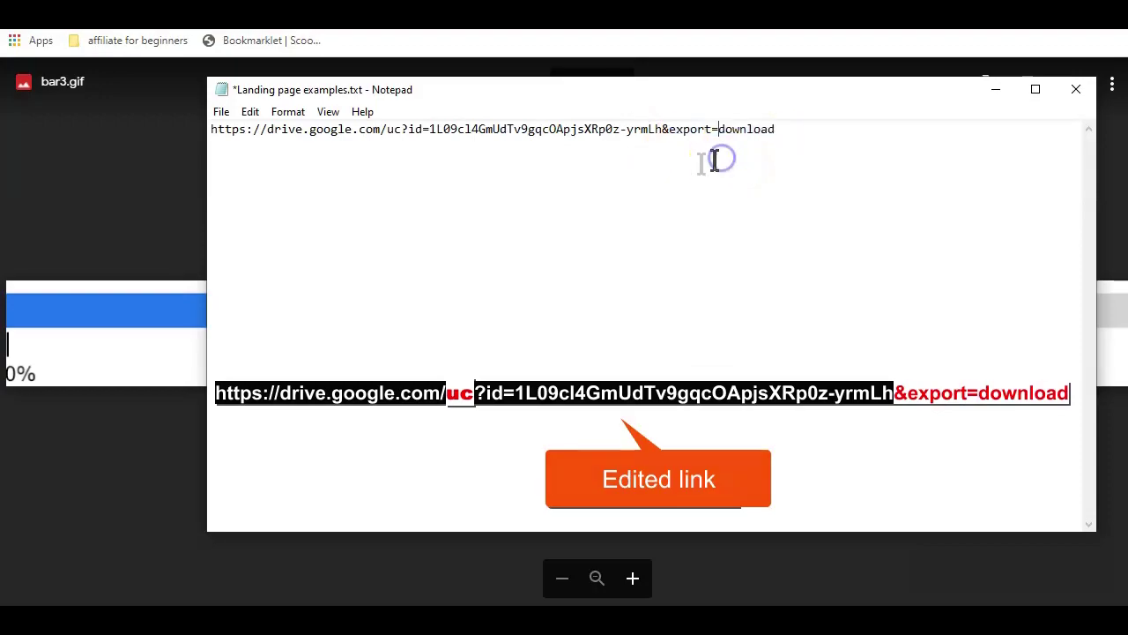
left_click(775, 130)
left_click_drag(775, 130, 208, 128)
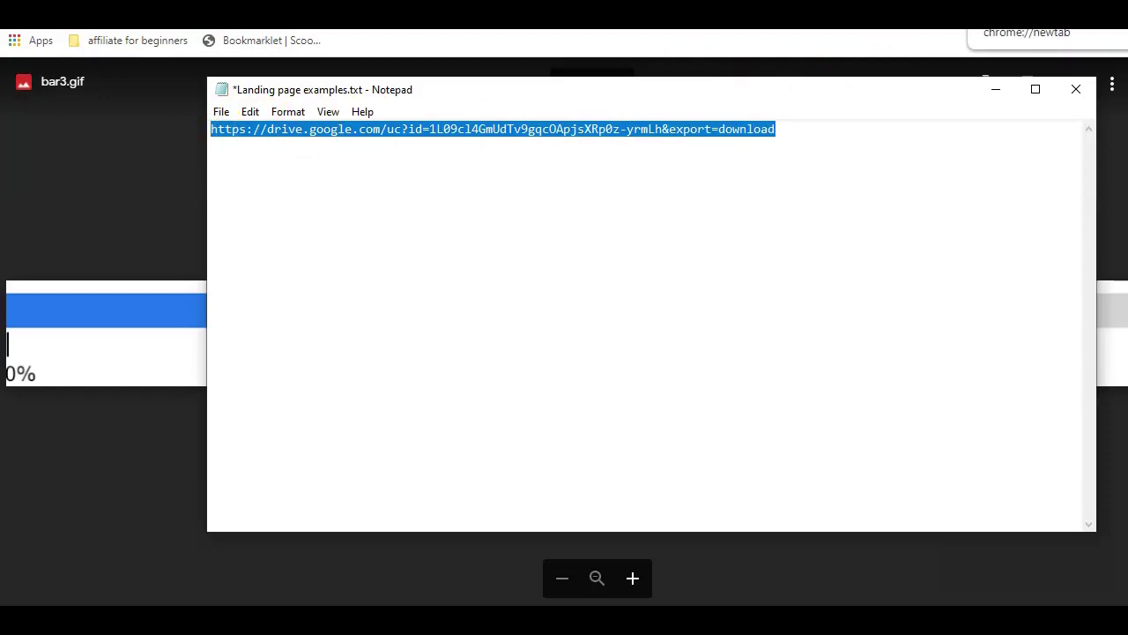
- Dismiss the bar3.gif save dialog and load WonderPlugin's Google Drive Direct Link Generator page
left_click(996, 14)
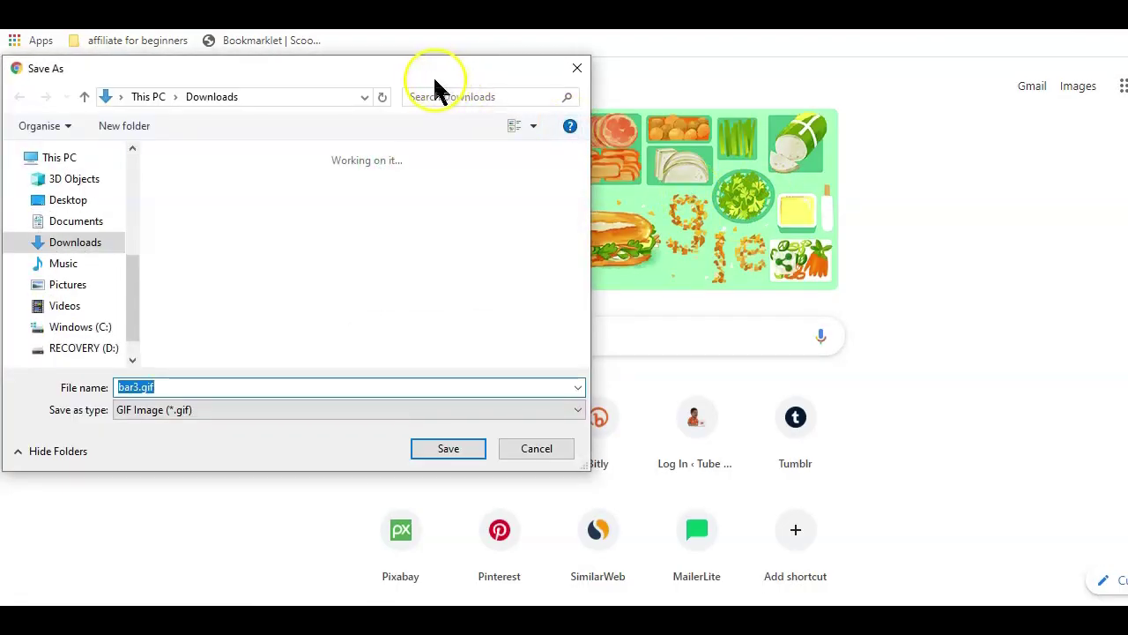
left_click_drag(430, 79, 723, 78)
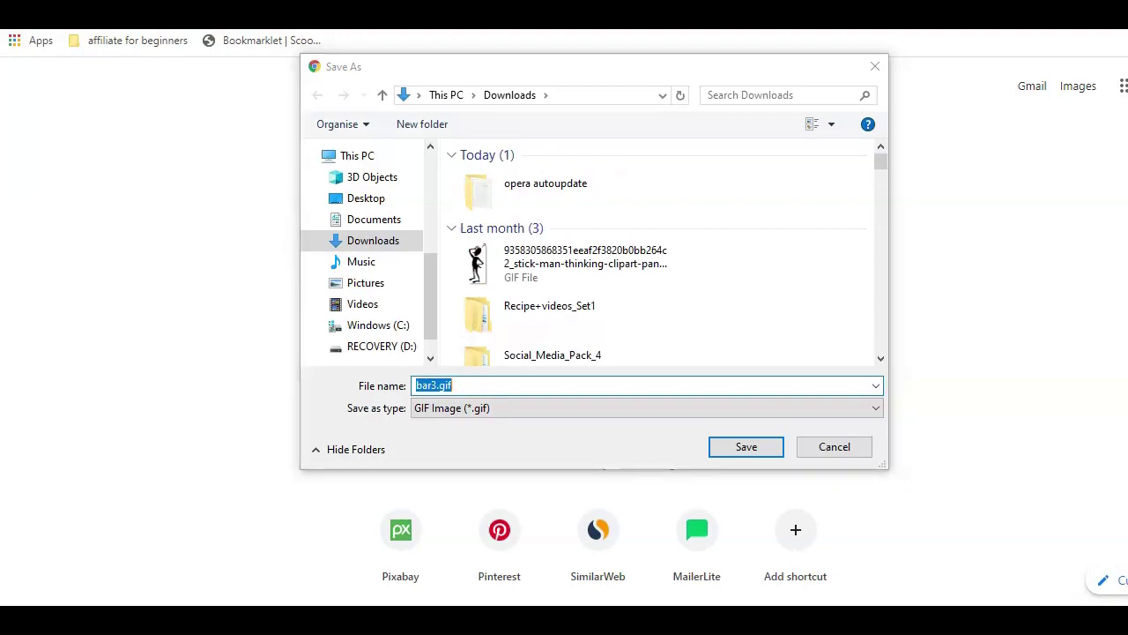
key("Return")
key("ctrl+v")
key("Return")
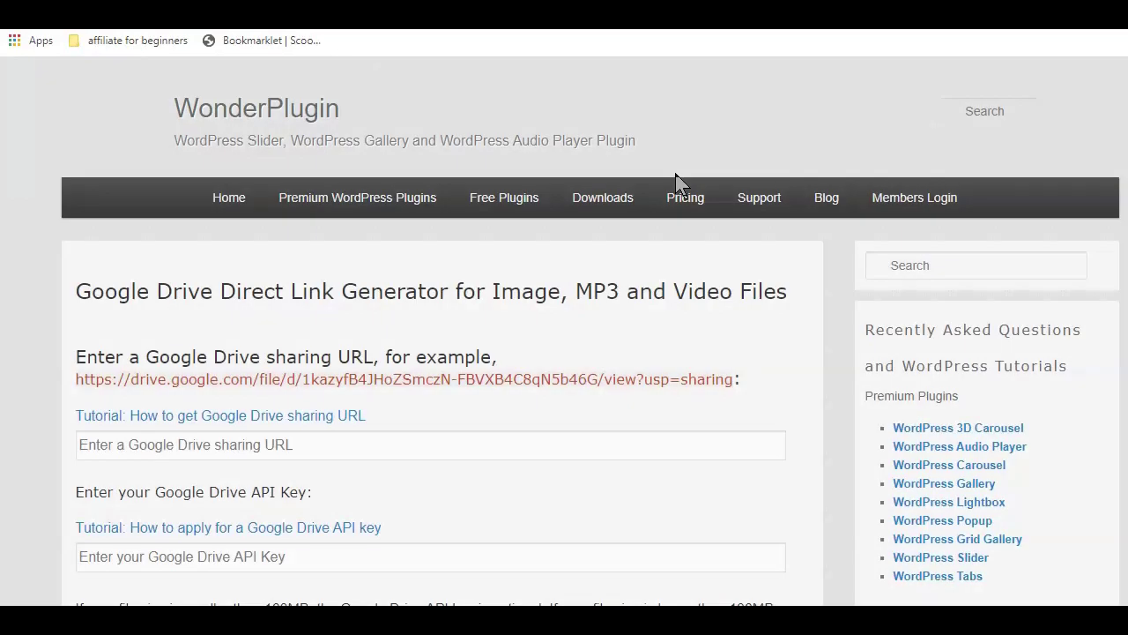
- Copy bar3.gif's shareable link again from the Google Drive tab
scroll(674, 175, "down", 1)
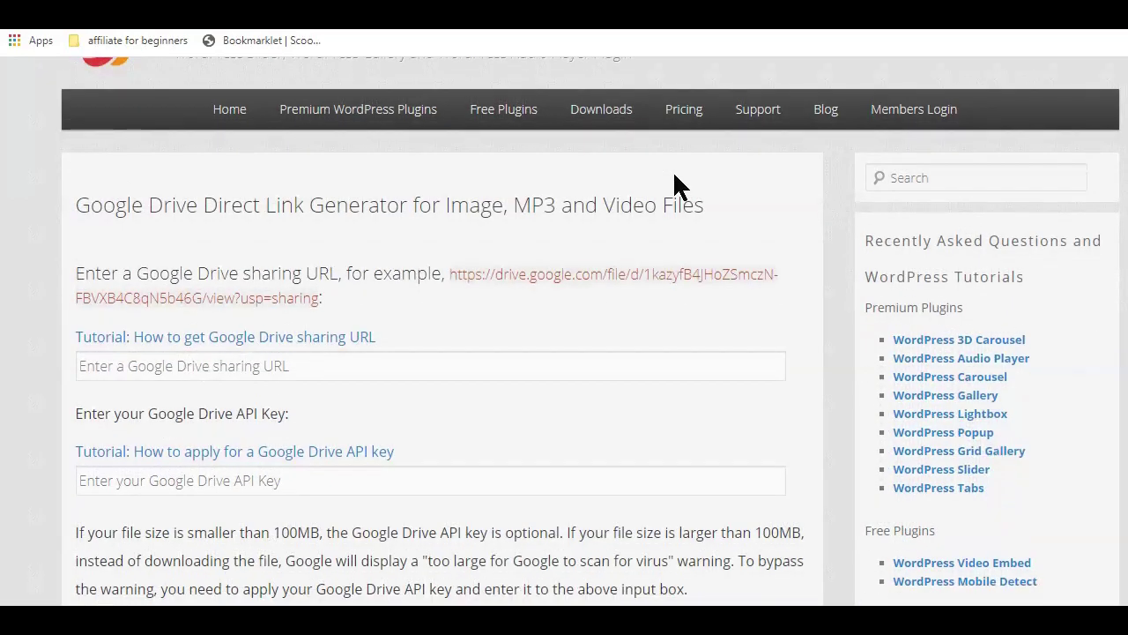
scroll(672, 176, "up", 1)
scroll(384, 176, "down", 1)
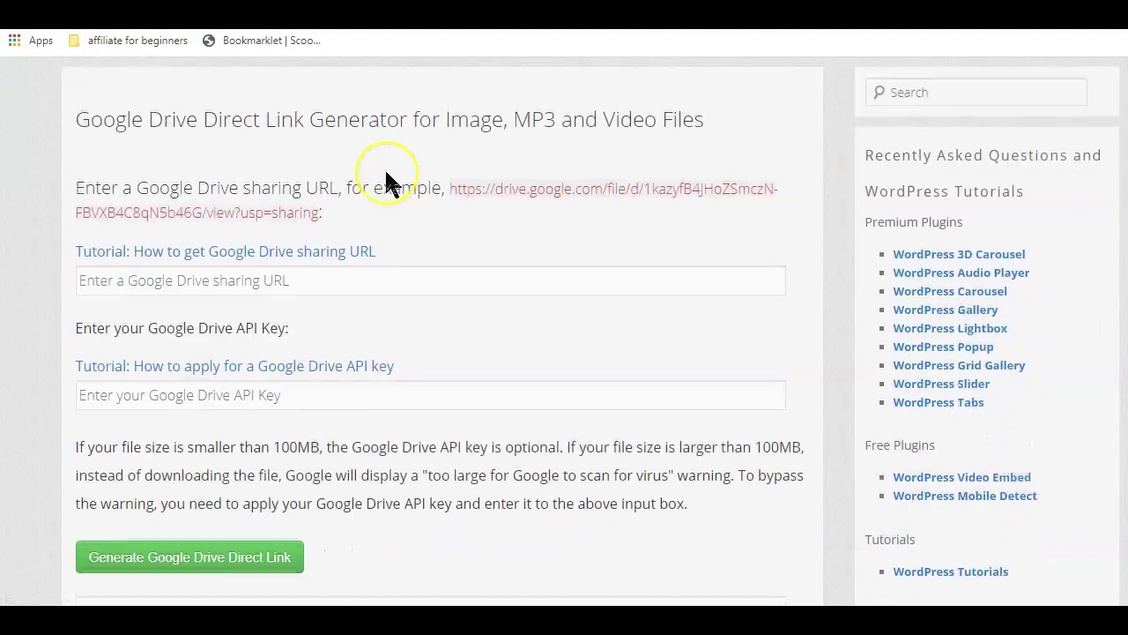
scroll(390, 182, "down", 1)
scroll(322, 114, "up", 1)
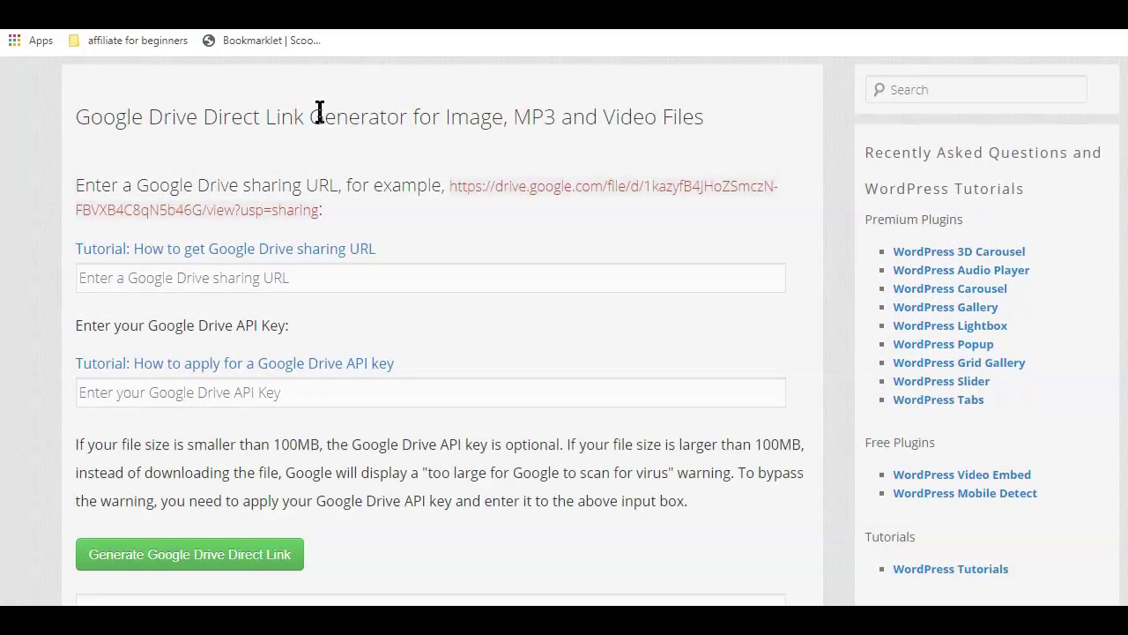
left_click(252, 18)
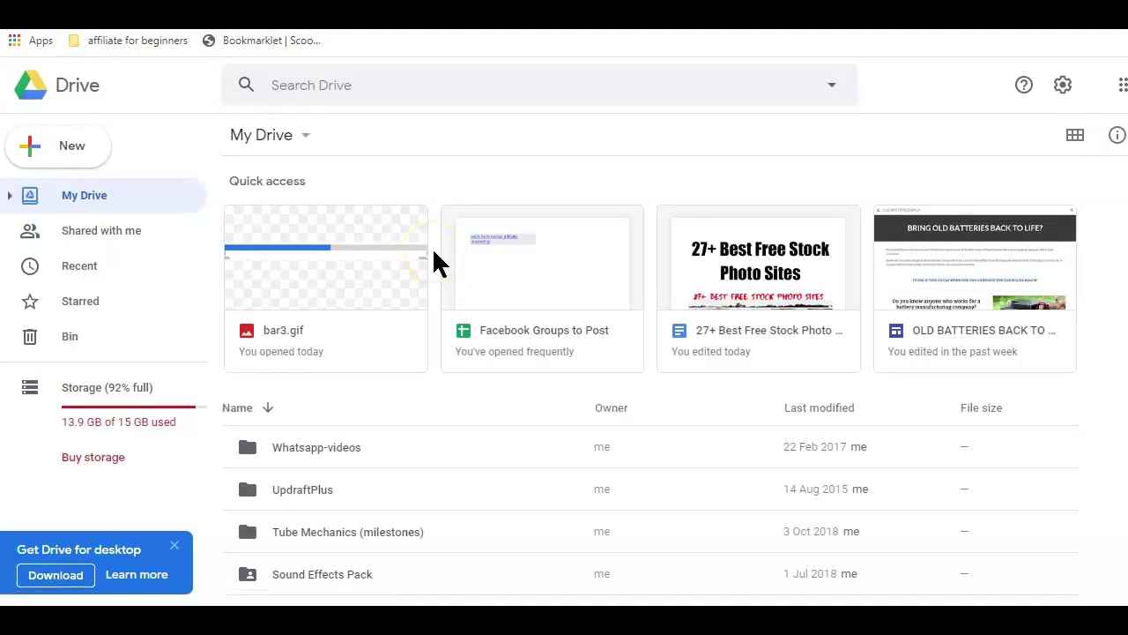
left_click(318, 266)
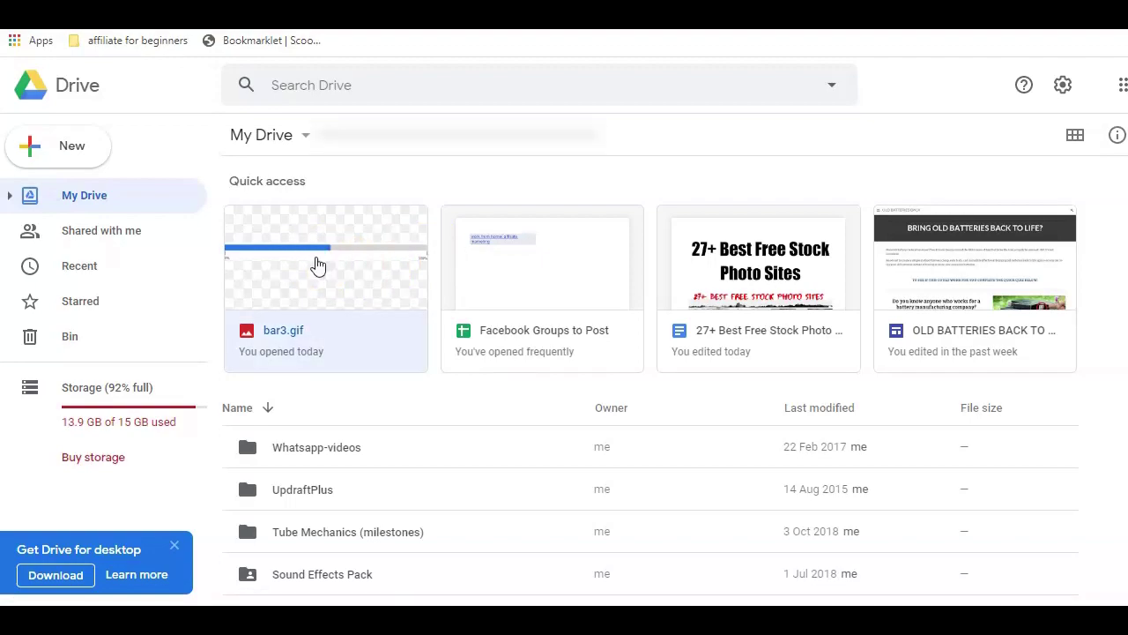
right_click(317, 266)
left_click(979, 13)
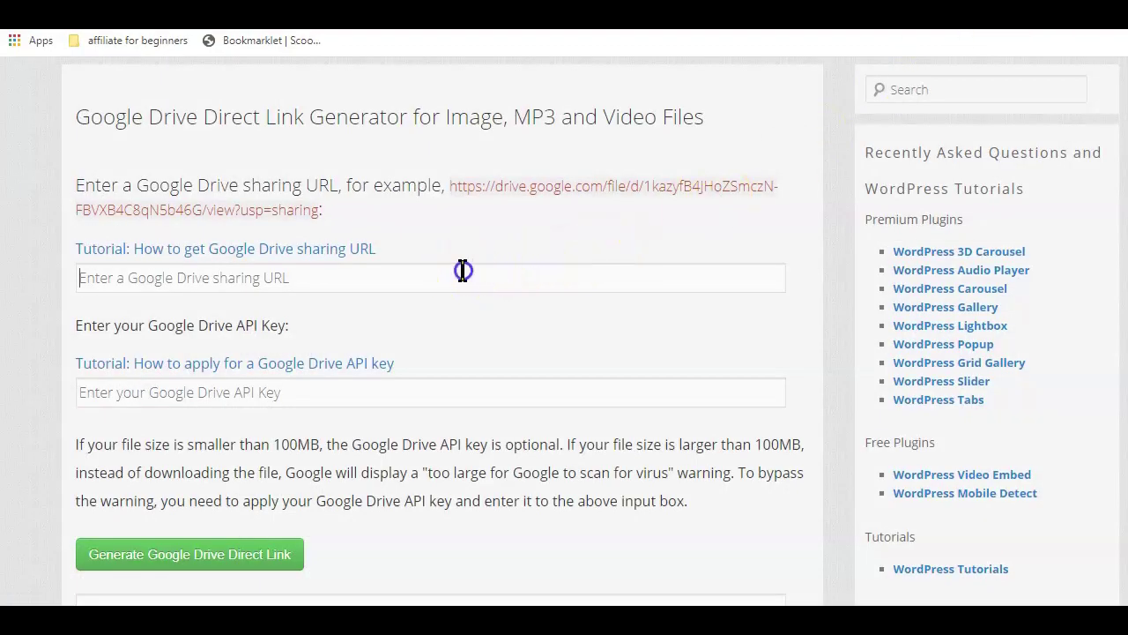
- Paste bar3.gif's share link into the sharing URL field and highlight the 100MB size-limit note
left_click(463, 270)
scroll(295, 292, "down", 1)
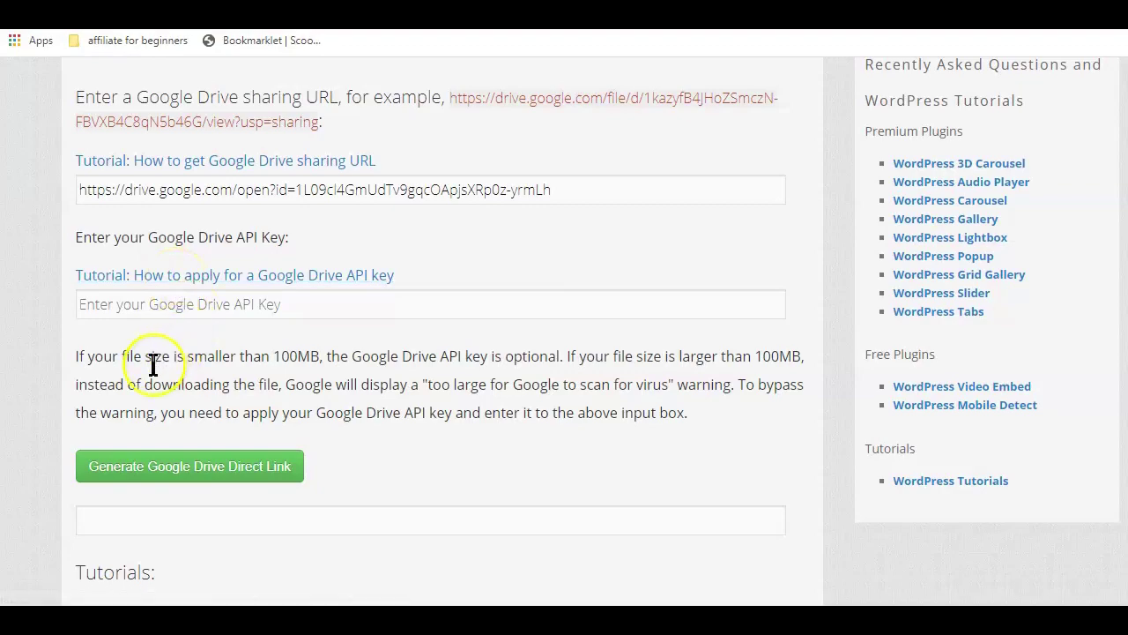
left_click_drag(273, 356, 319, 356)
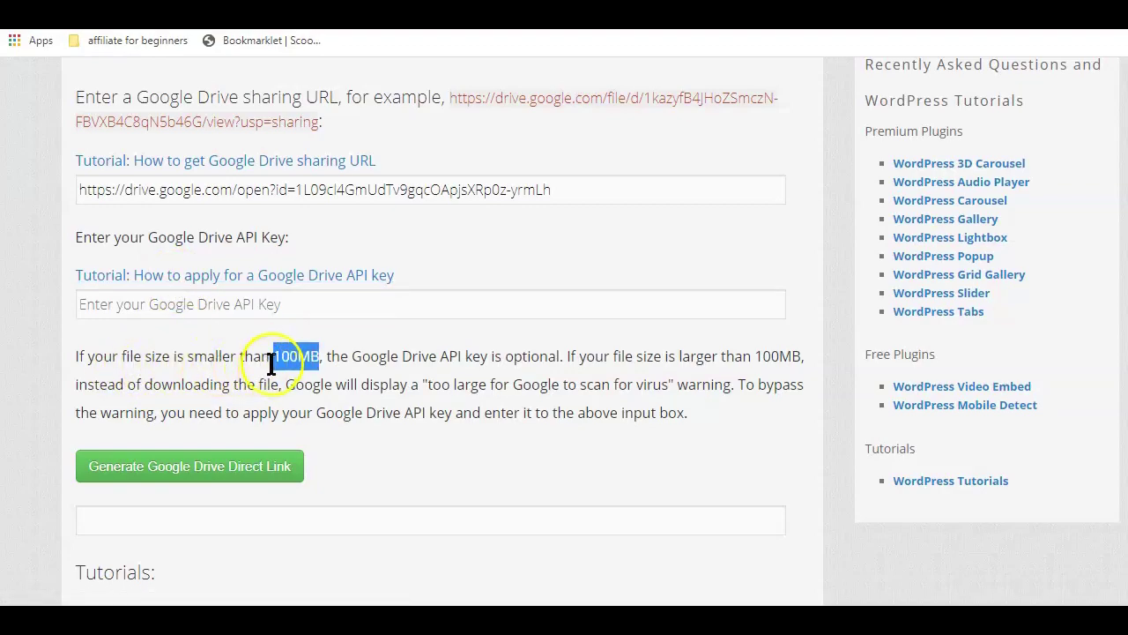
left_click_drag(318, 357, 282, 356)
left_click_drag(668, 385, 428, 384)
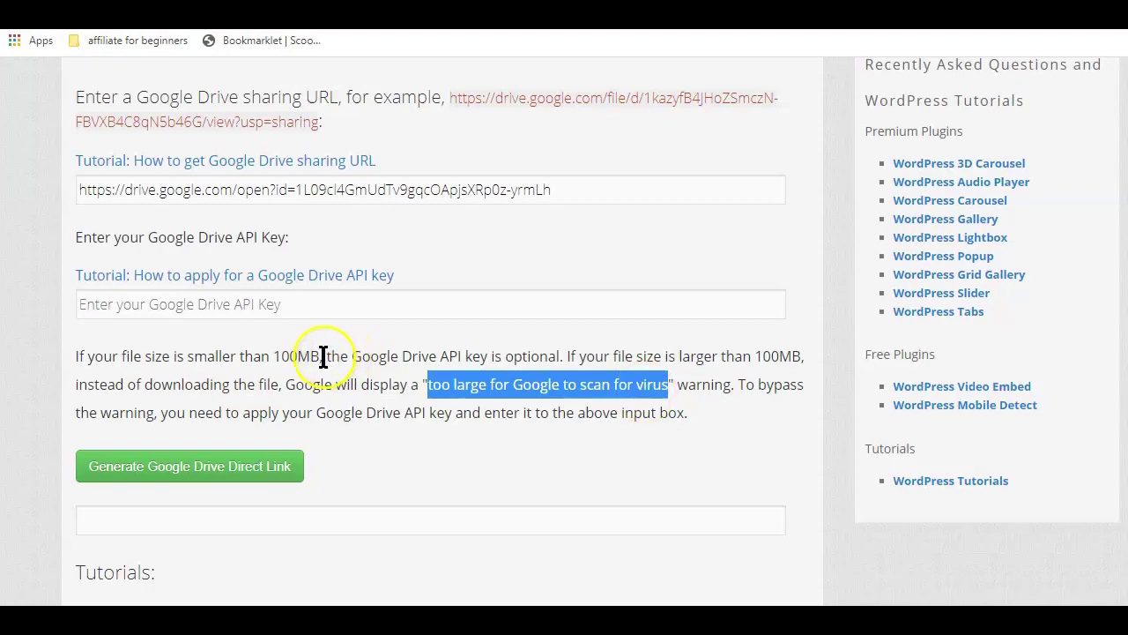
left_click(259, 310)
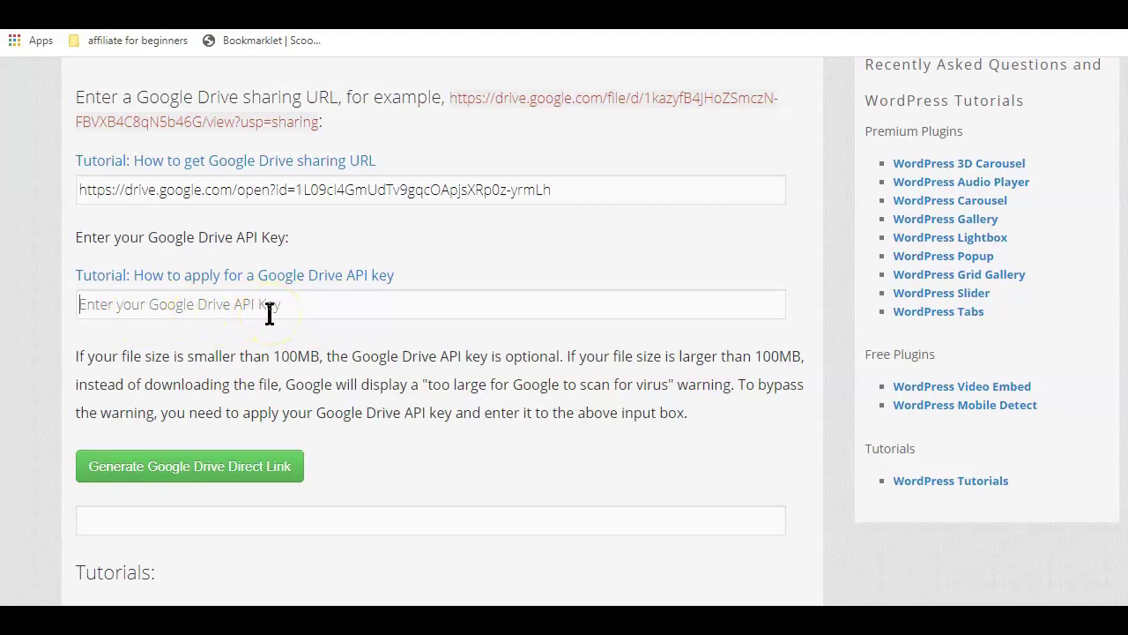
left_click_drag(275, 357, 322, 356)
- Generate bar3.gif's uc?export=download direct link and select the resulting URL
left_click_drag(272, 357, 312, 356)
left_click(317, 361)
left_click(190, 465)
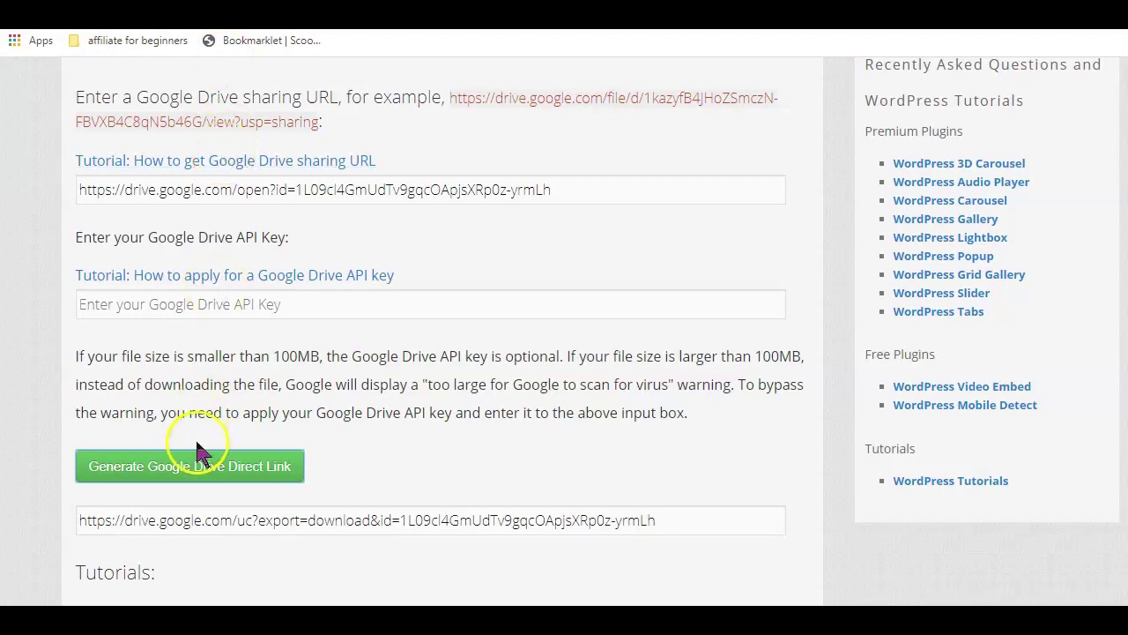
scroll(617, 370, "down", 2)
left_click(664, 344)
left_click_drag(664, 344, 44, 345)
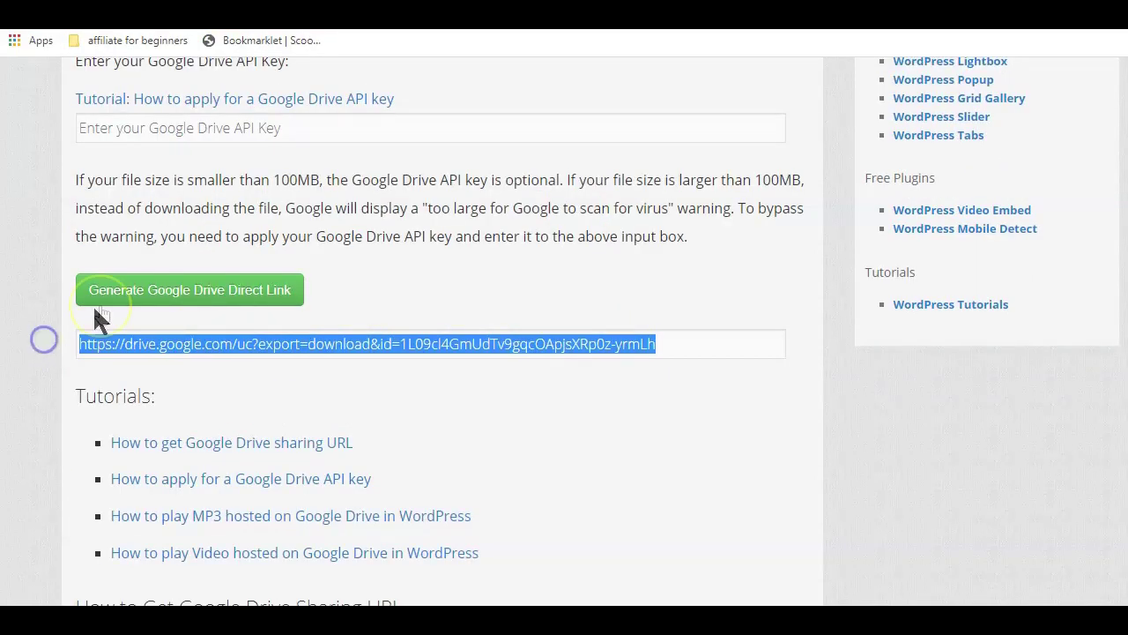
scroll(337, 198, "up", 1)
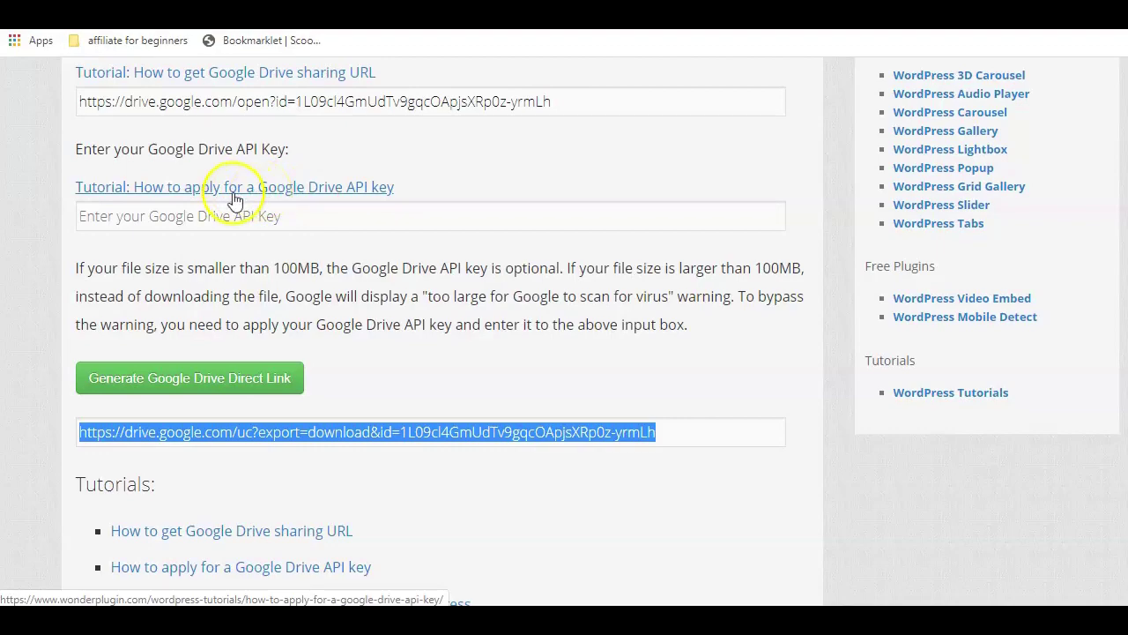
- Open the generated uc?export=download link in the browser to download bar3.gif
left_click(676, 379)
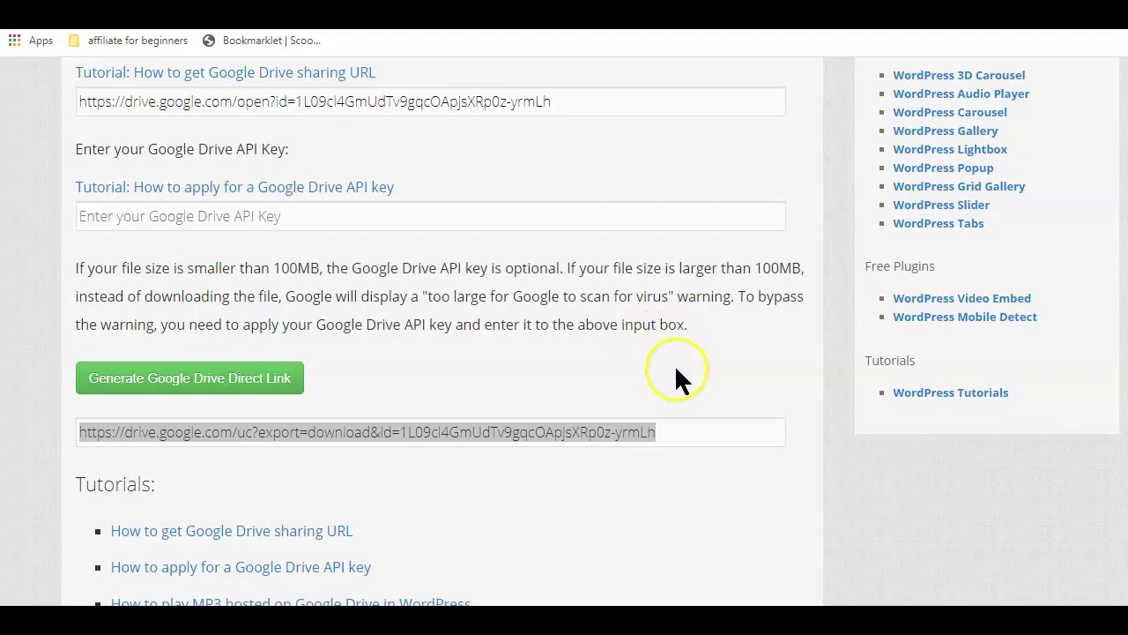
left_click(659, 425)
left_click_drag(660, 426, 80, 430)
right_click(232, 432)
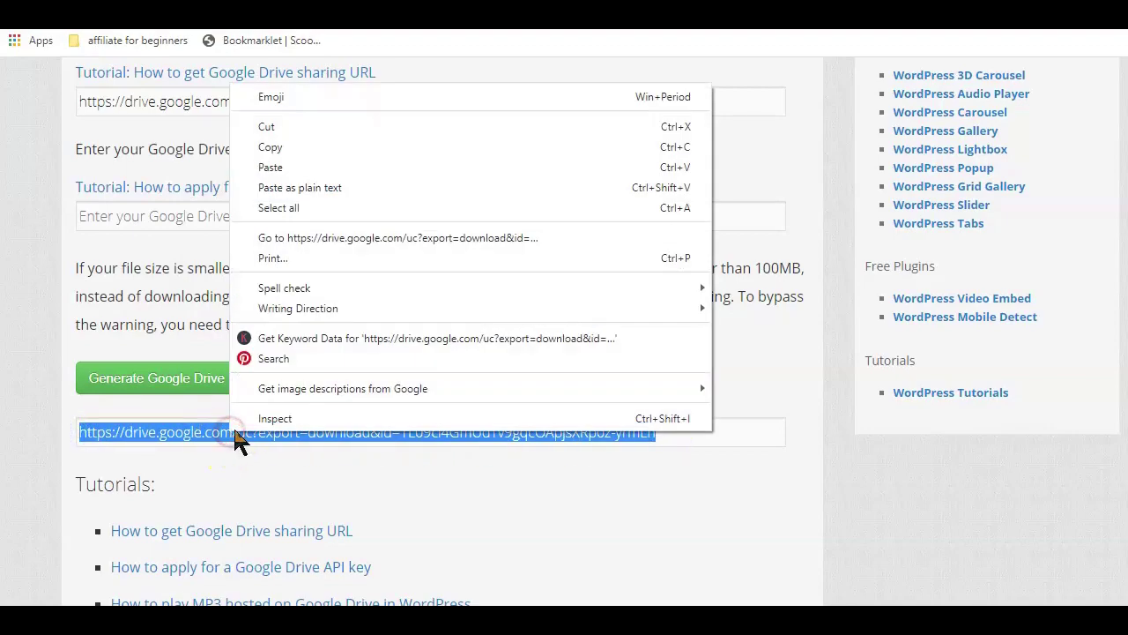
left_click(361, 237)
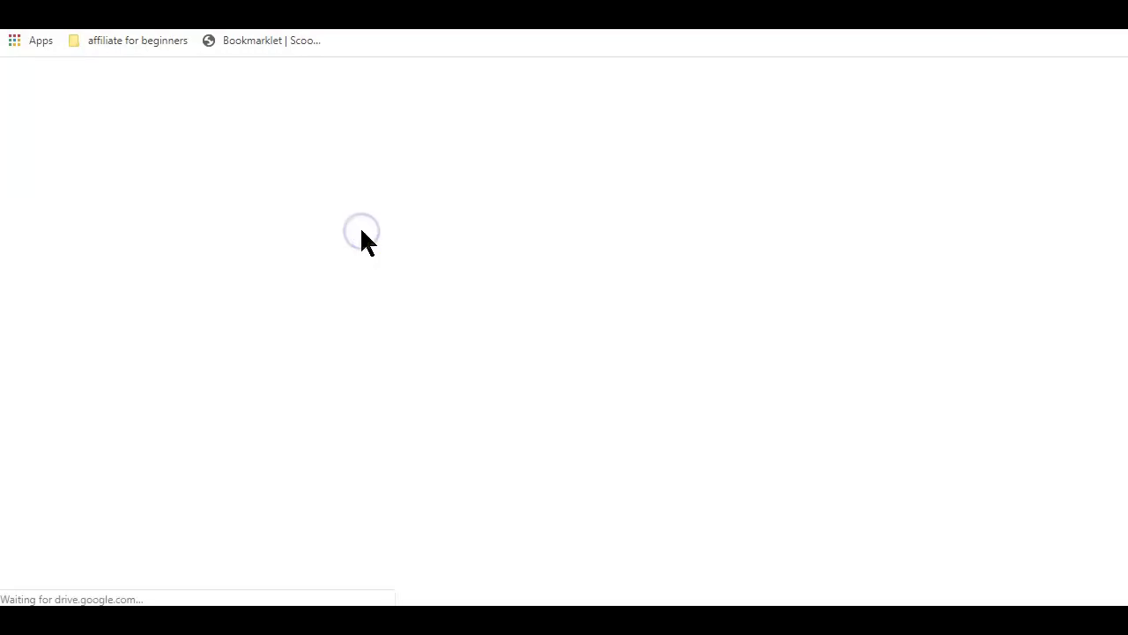
left_click(391, 253)
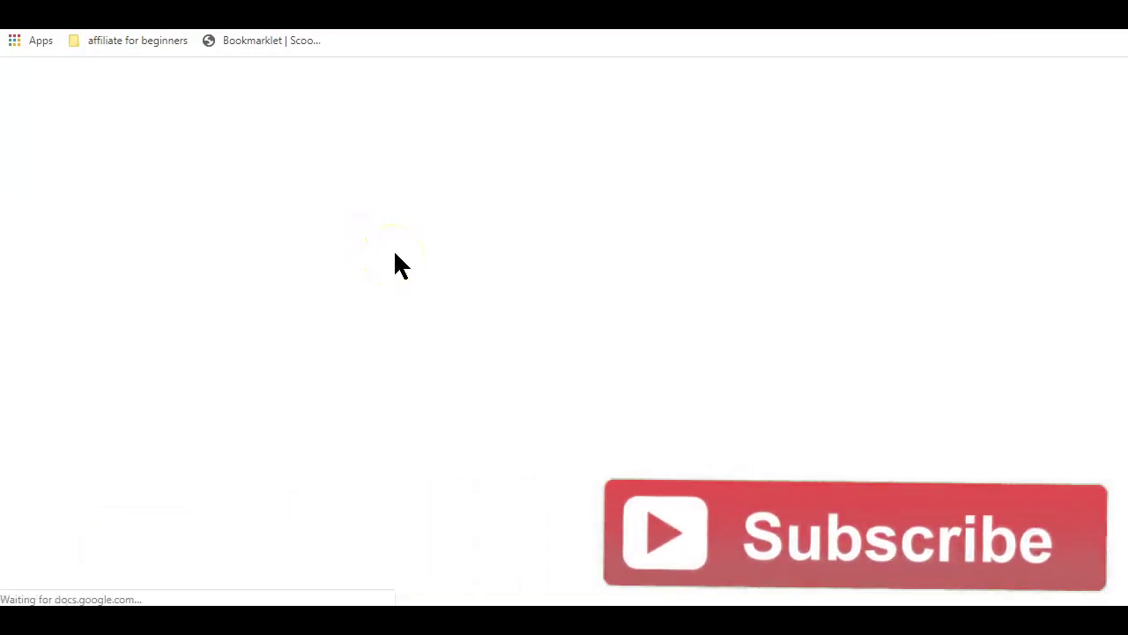